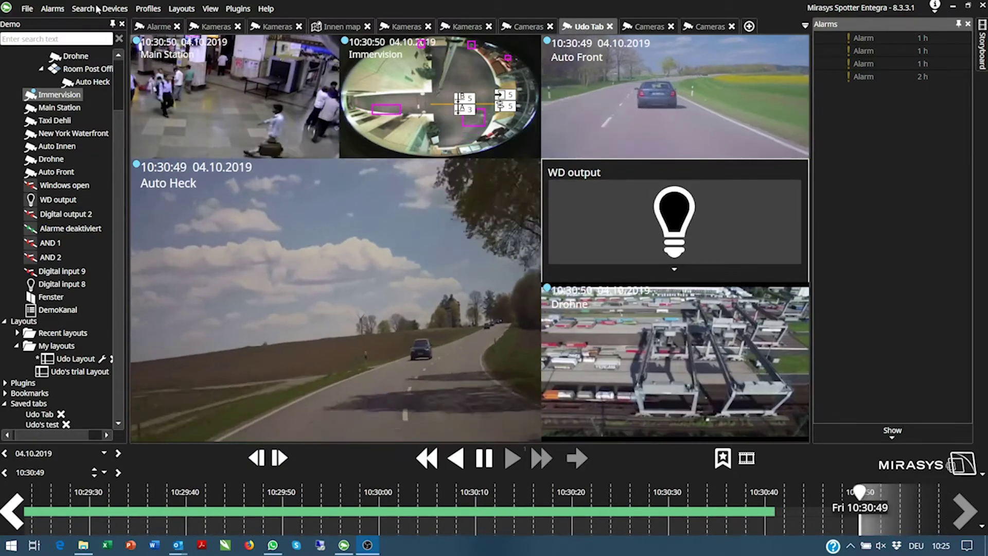
Step: Review the display options in the application settings, including the default camera grid and image fit, and close the settings
click(29, 9)
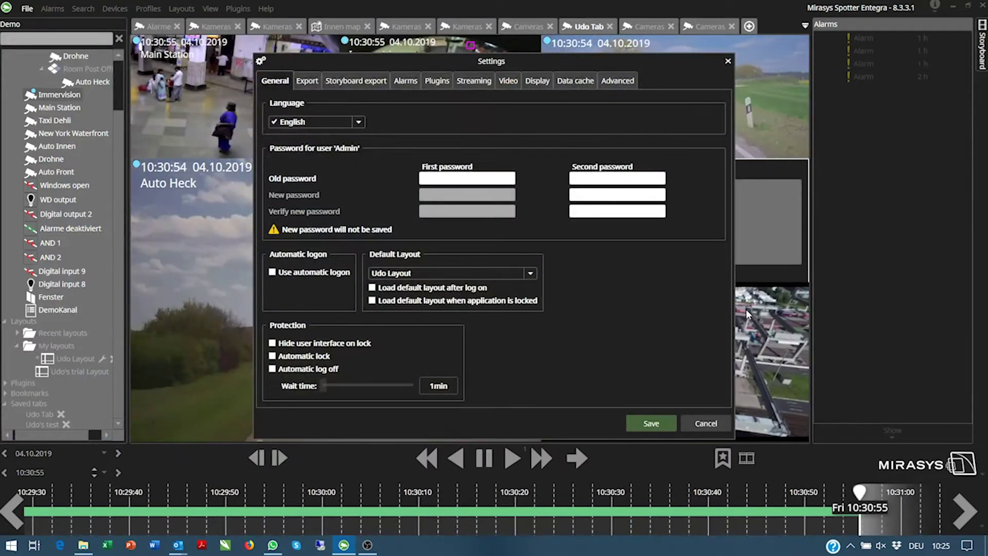
click(540, 84)
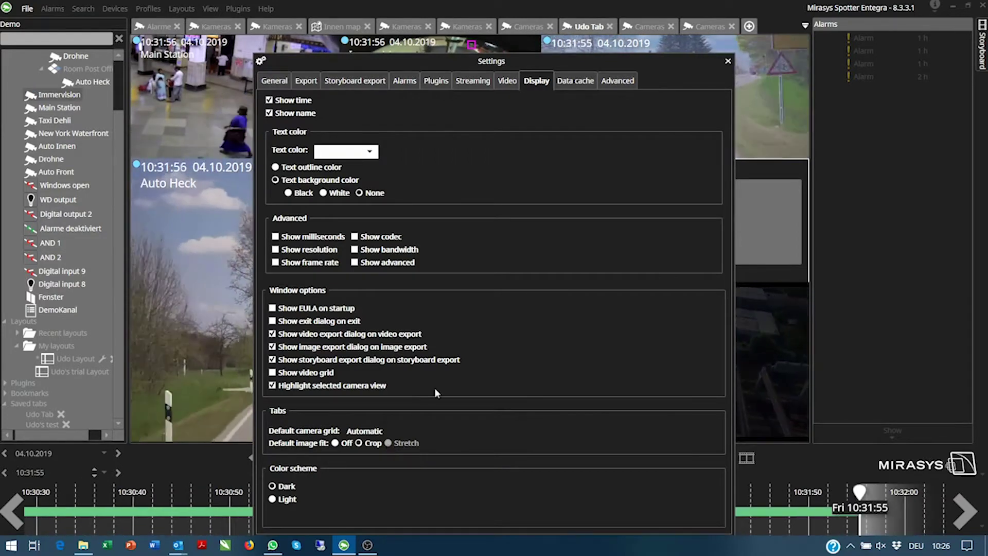
click(727, 61)
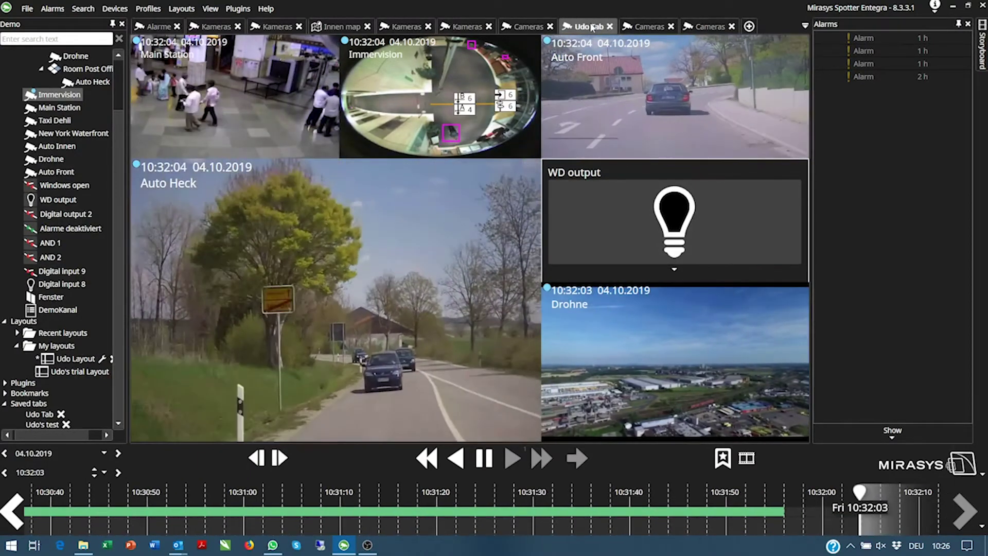
Step: Set the automatic image fit of the current camera tab to Off
right_click(592, 26)
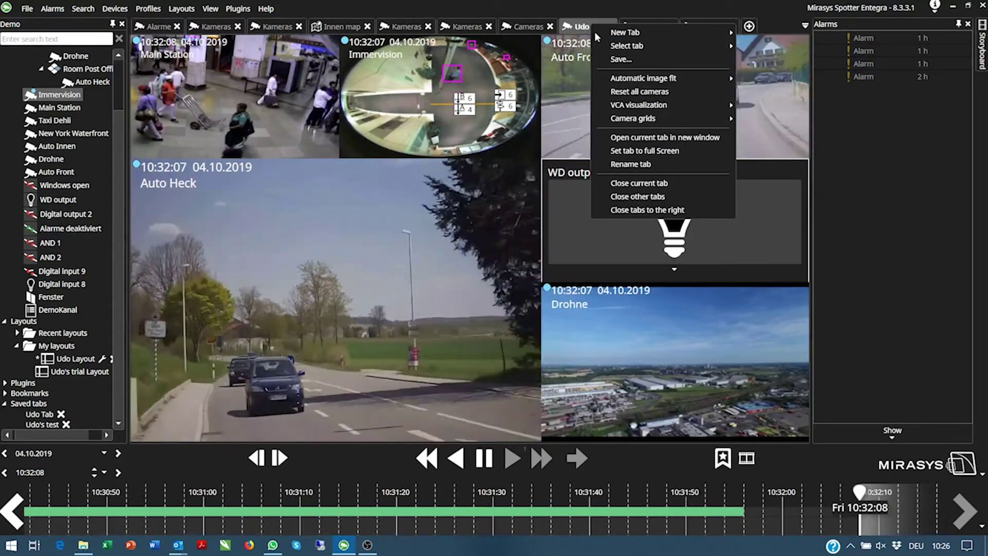
mouse_move(672, 81)
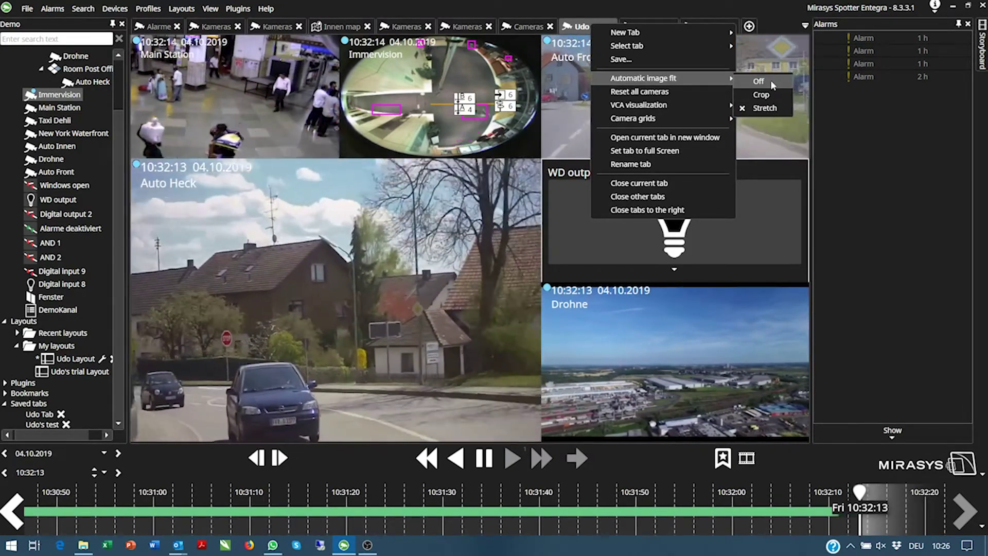
click(770, 82)
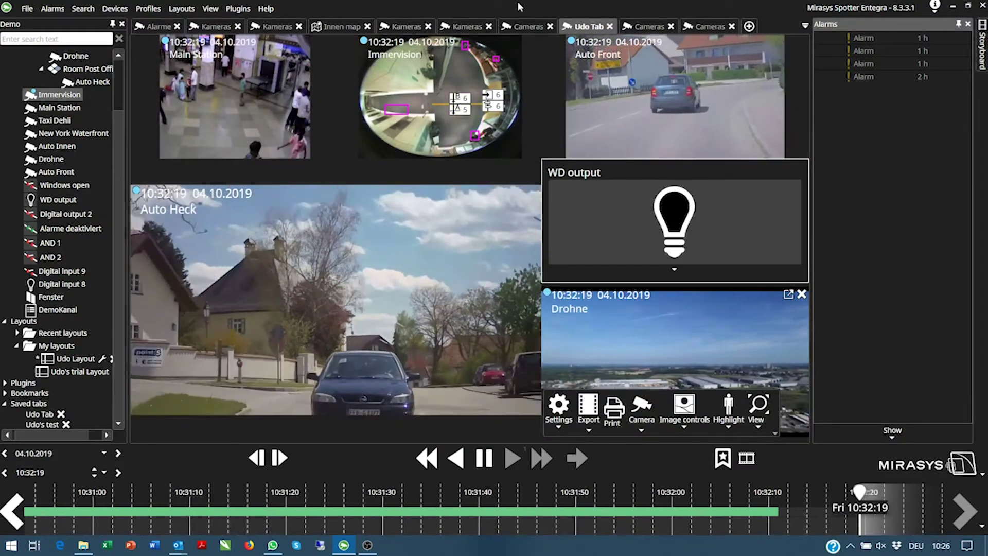
Step: Change the current camera tab's automatic image fit to Crop
right_click(588, 27)
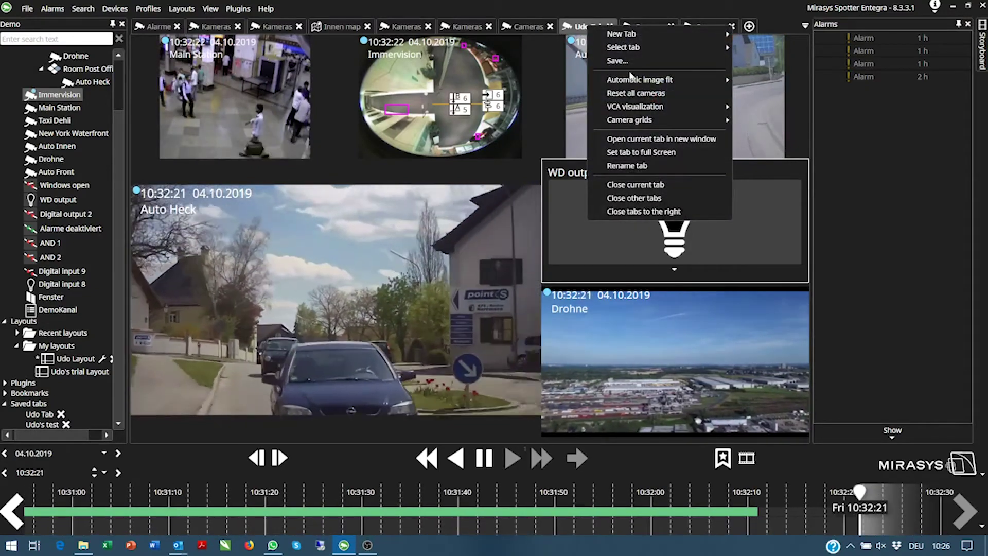
mouse_move(664, 80)
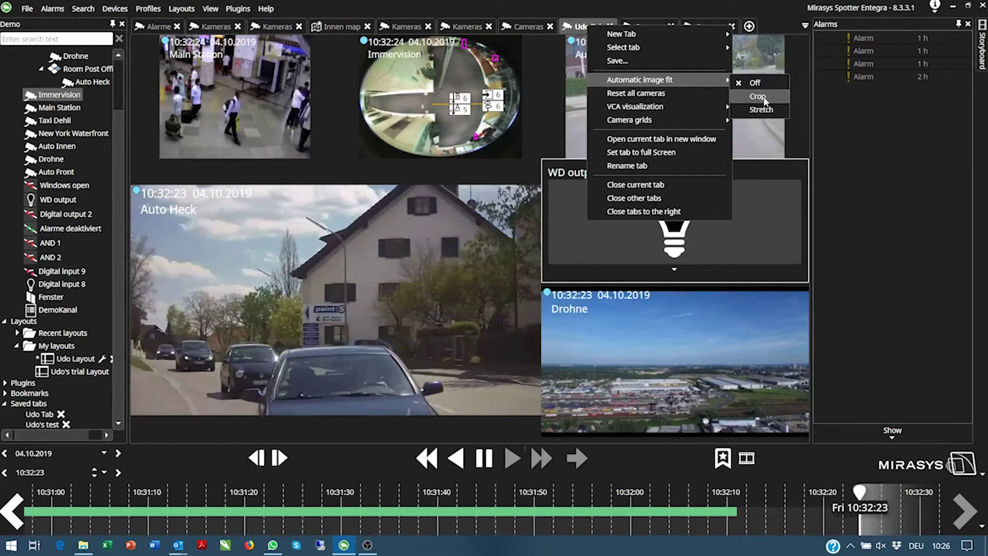
click(764, 100)
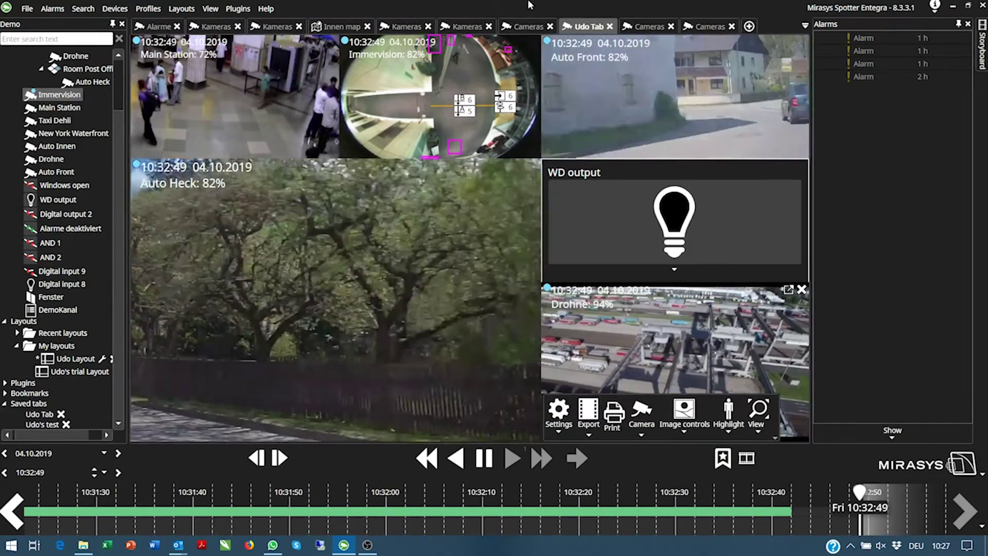
Step: Set the current camera tab's automatic image fit to Stretch
right_click(581, 28)
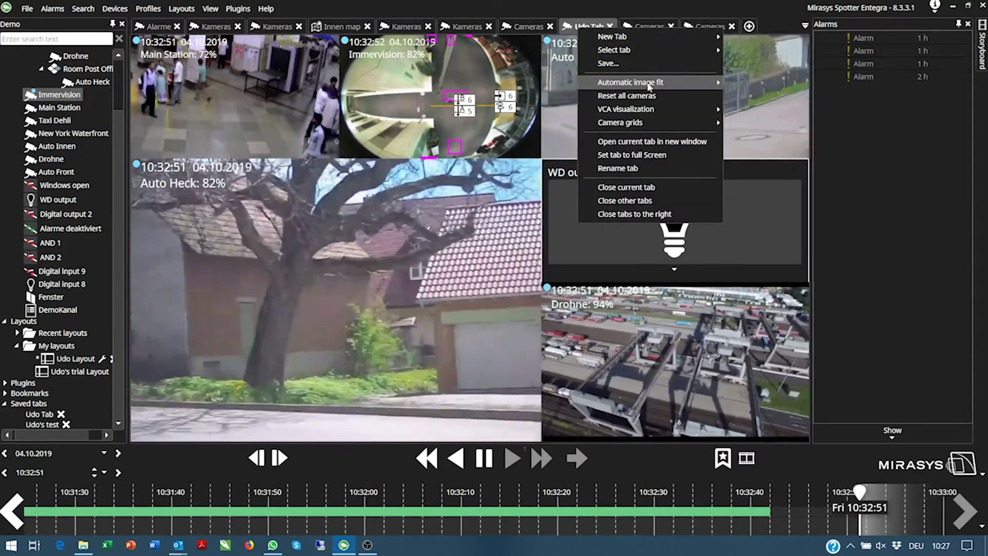
mouse_move(663, 82)
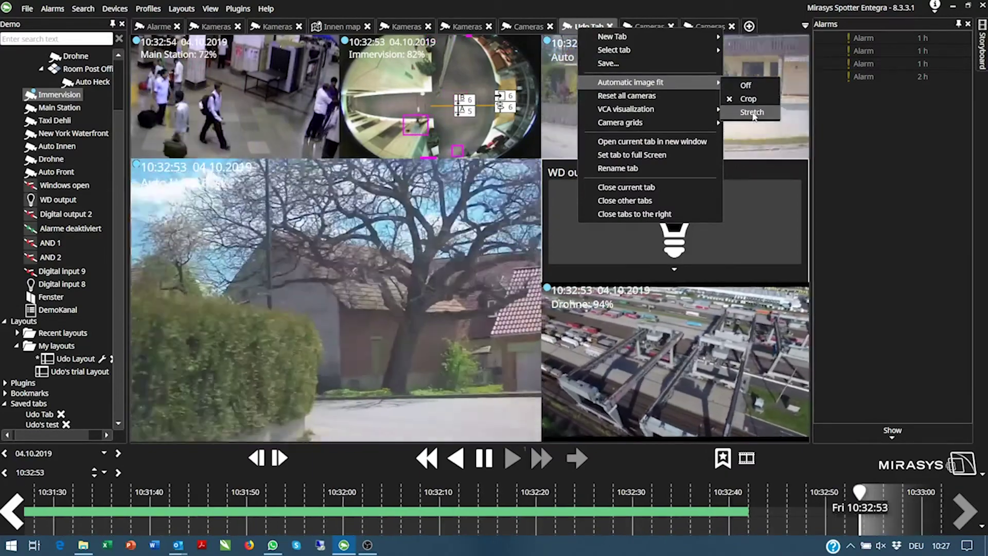
click(753, 114)
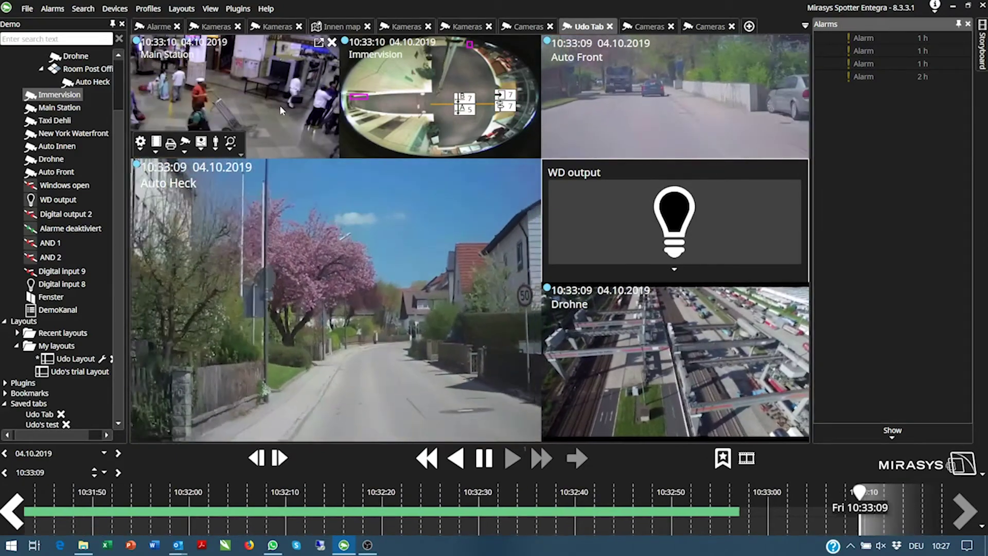
mouse_move(487, 320)
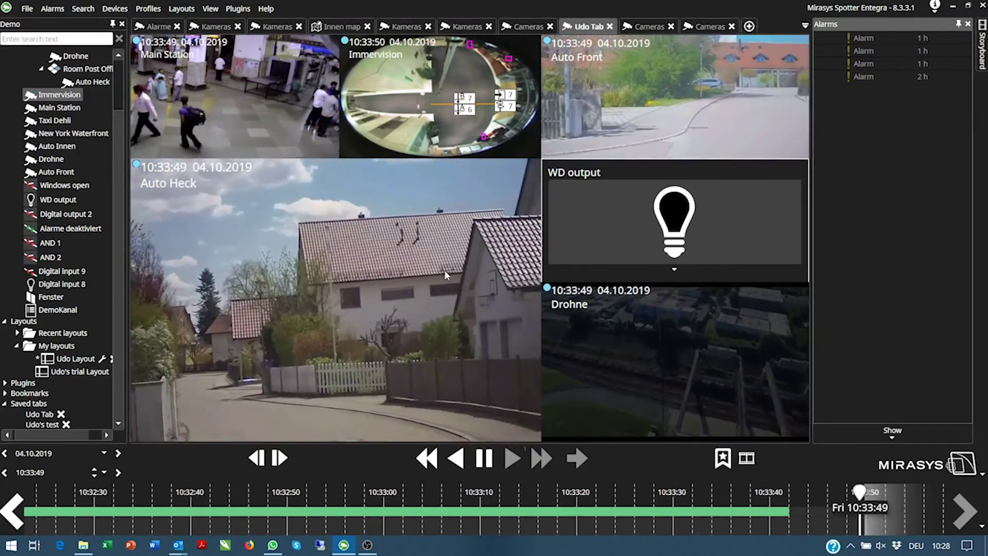
Step: Open the custom grid editor from the empty Cameras tab and create a new grid
click(709, 27)
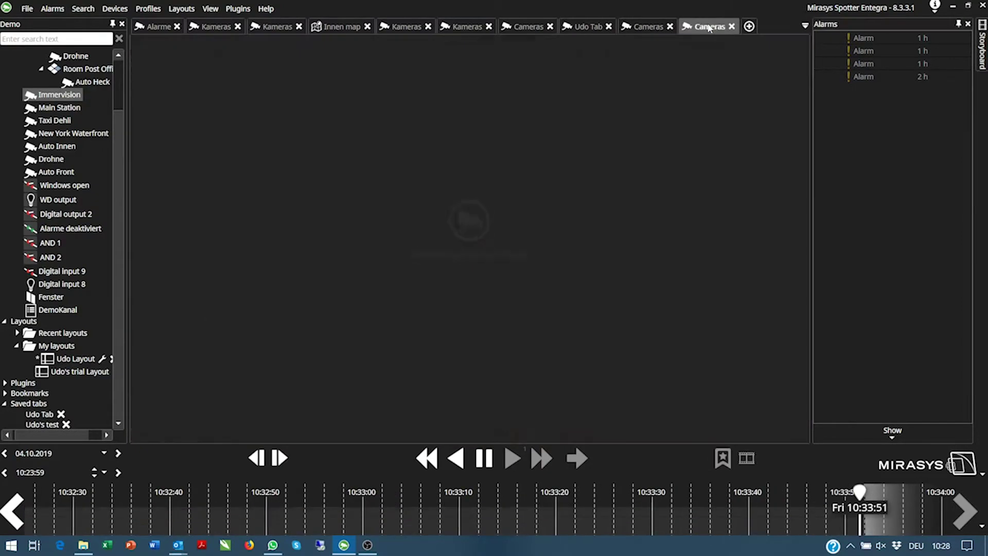
right_click(709, 28)
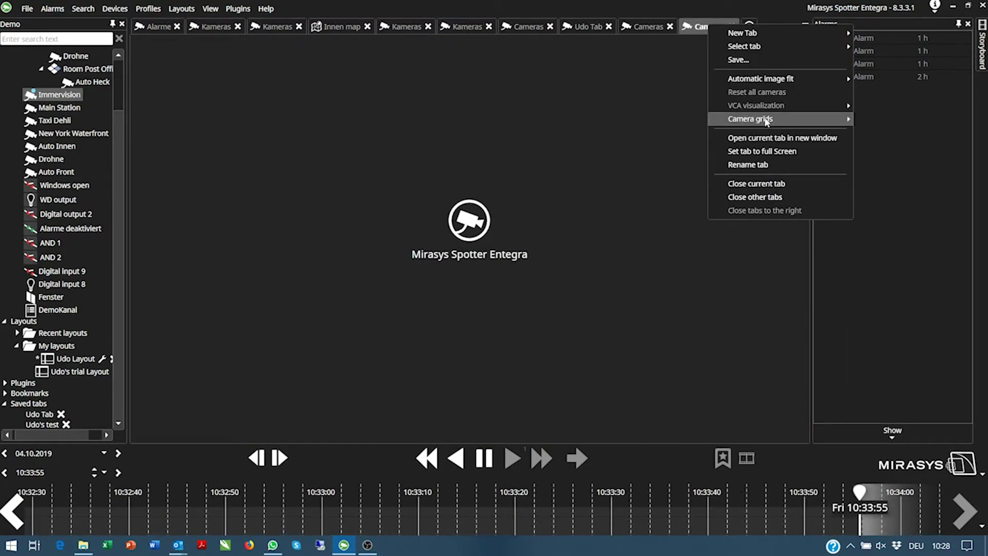
mouse_move(767, 121)
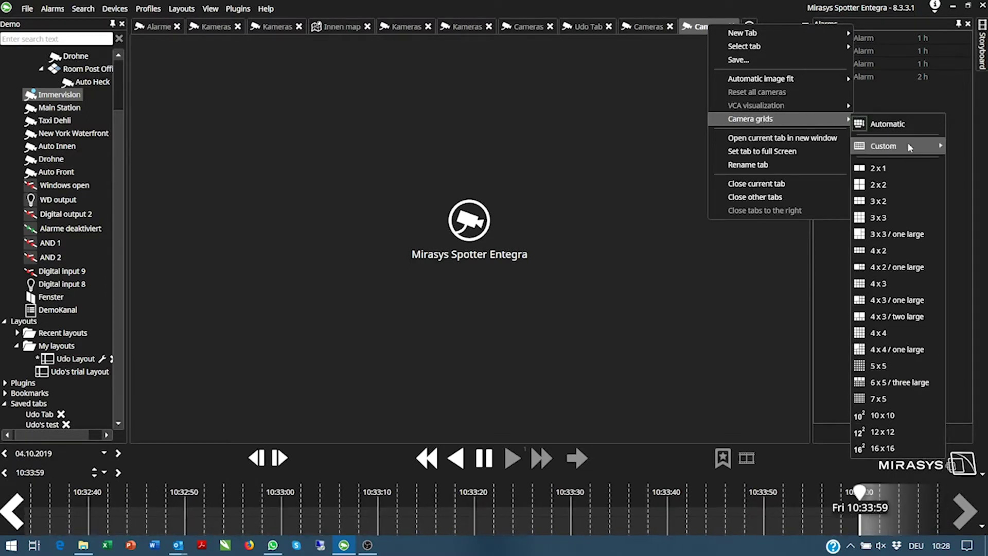
mouse_move(867, 145)
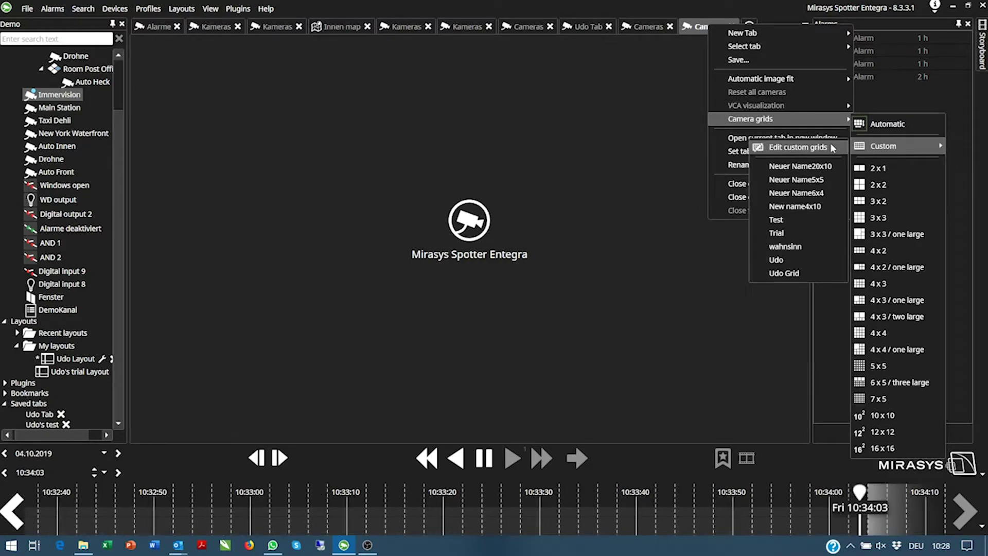
click(797, 148)
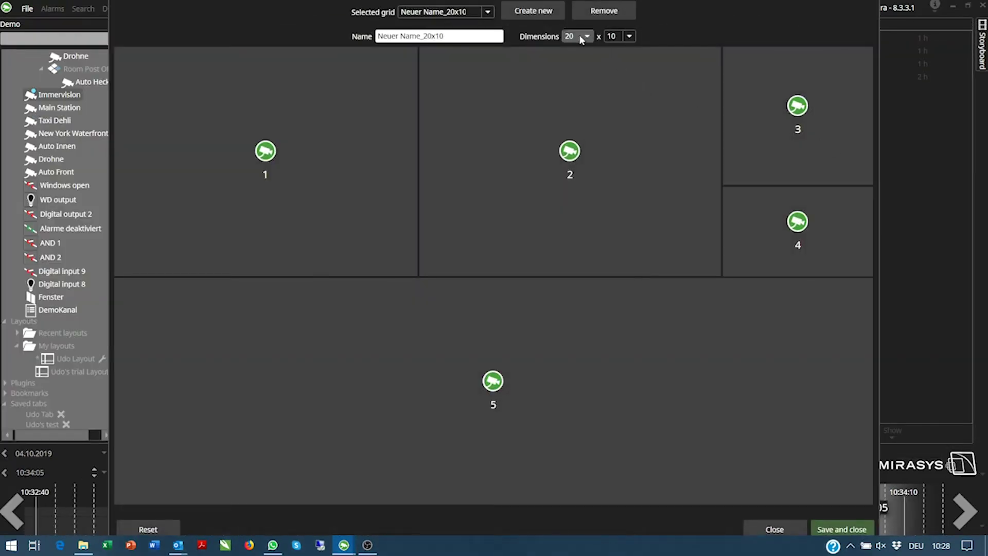
click(540, 12)
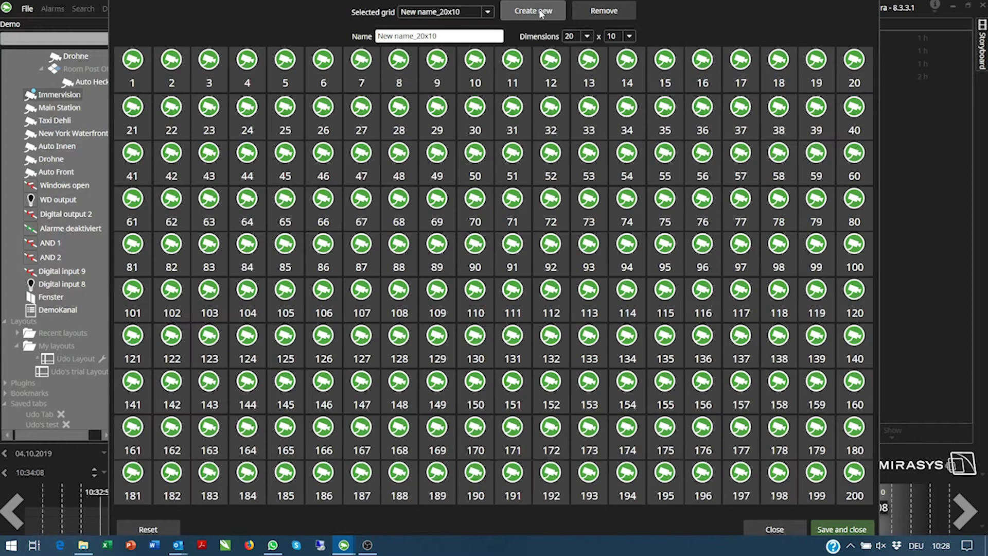
Step: Set the new grid's dimensions to 20 x 20
click(587, 36)
click(630, 36)
click(629, 36)
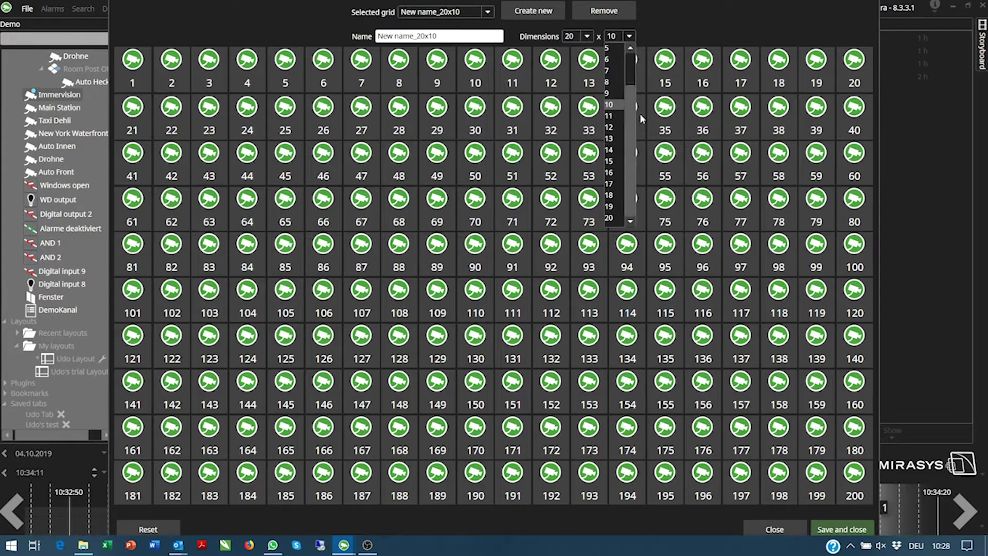
click(618, 218)
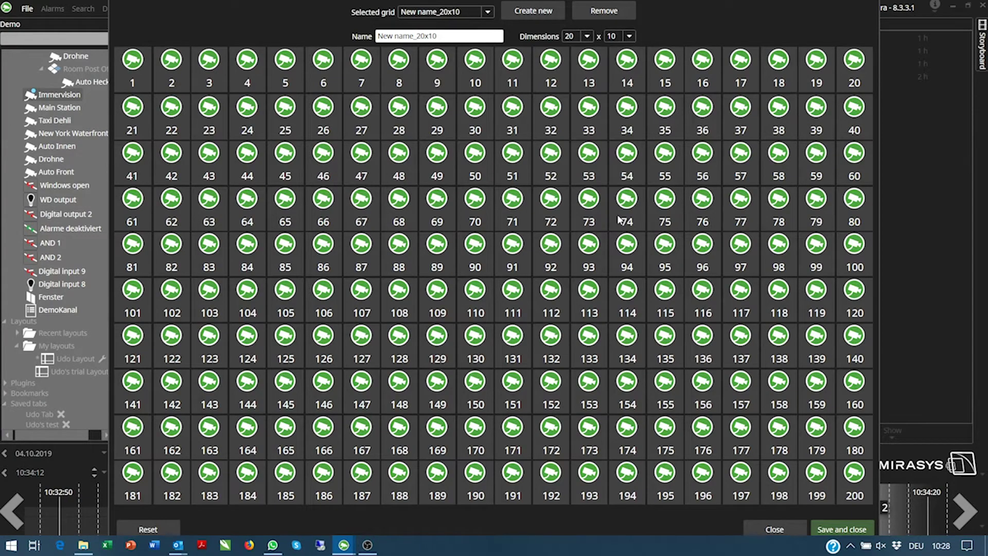
Step: Name the new grid "Ratio design"
drag(451, 33, 377, 39)
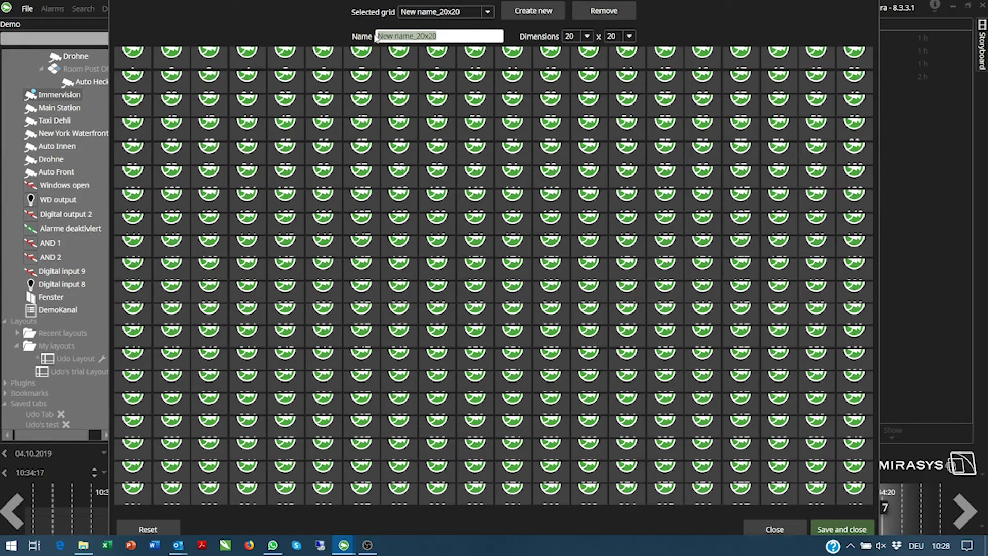
text(Ration)
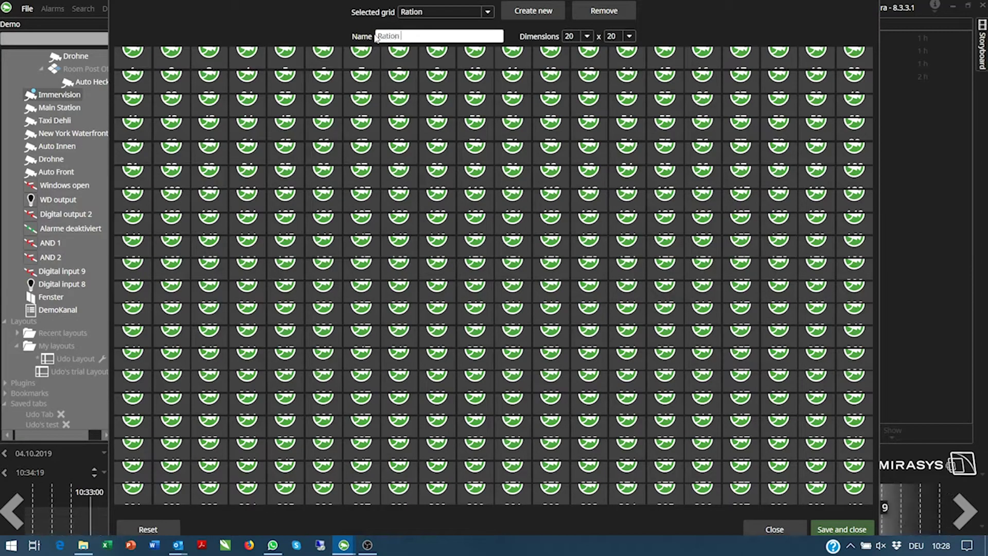
text( desi)
key(BackSpace)
text(esig)
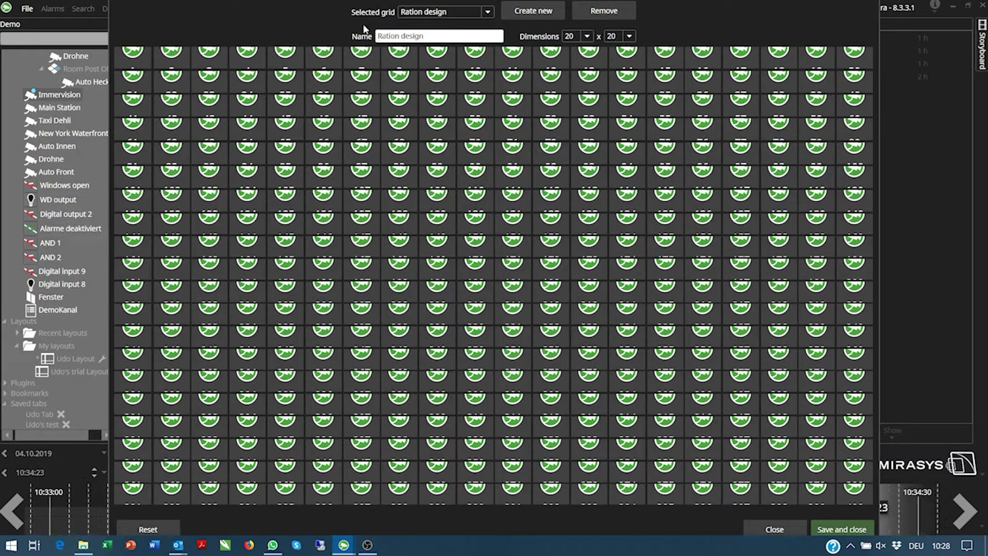
click(400, 36)
key(BackSpace)
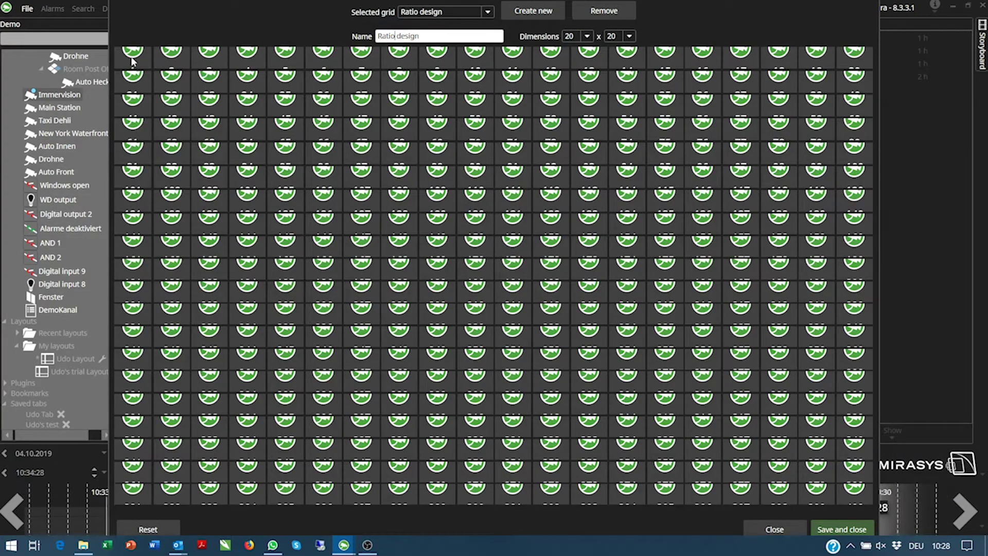
Step: Merge cells into five adjacent portrait views along the grid's upper edge, each 3 columns wide and 9 rows high
drag(132, 61, 203, 234)
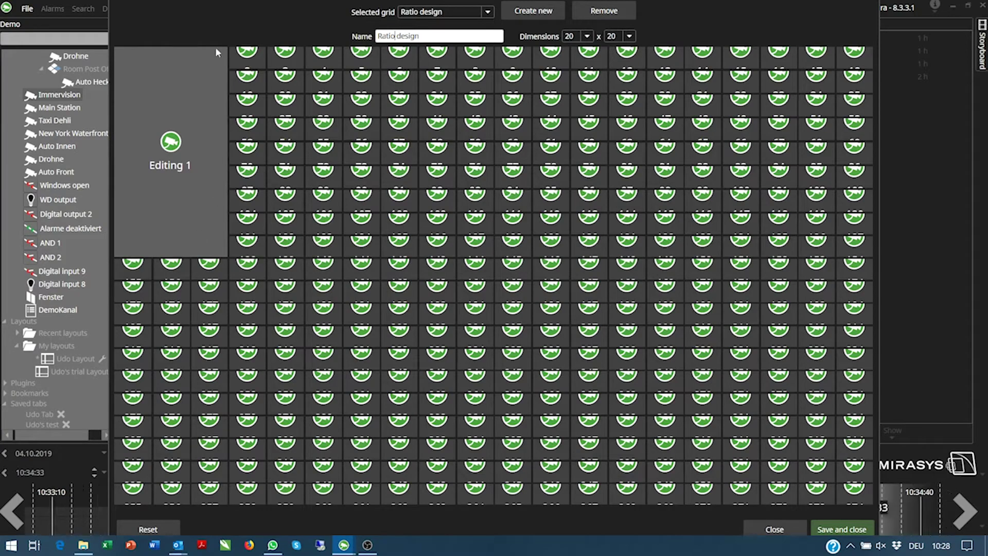
drag(238, 56, 324, 255)
drag(361, 57, 434, 248)
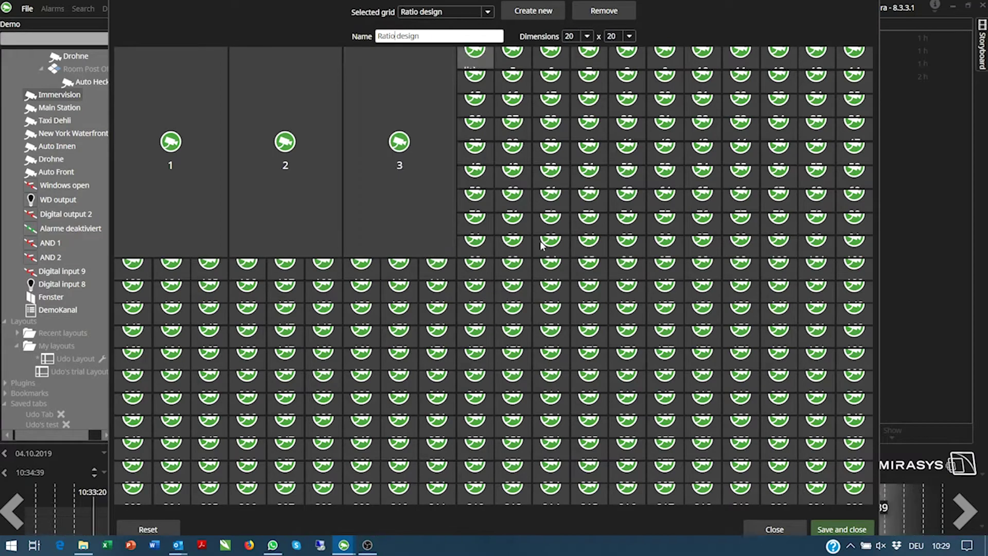
drag(541, 245, 551, 251)
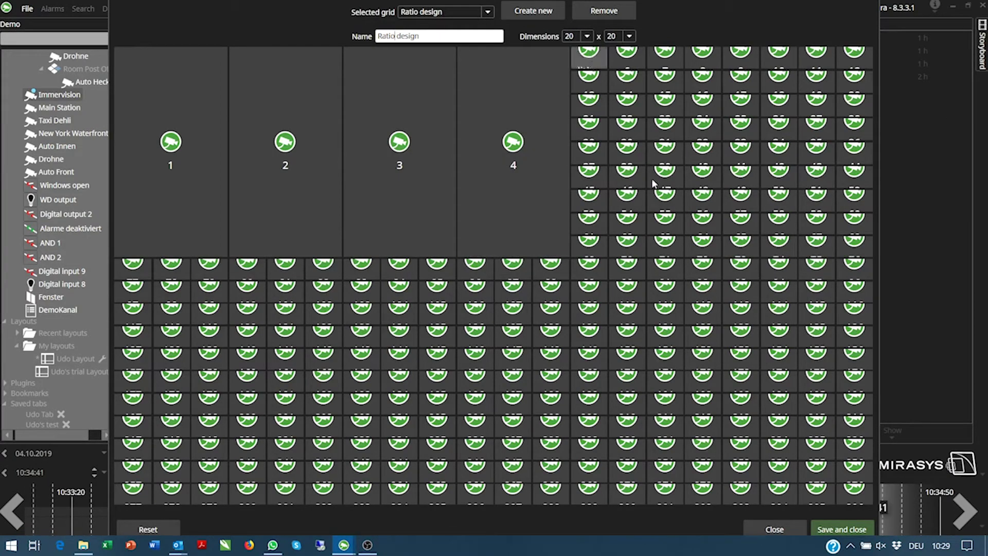
drag(653, 182, 670, 254)
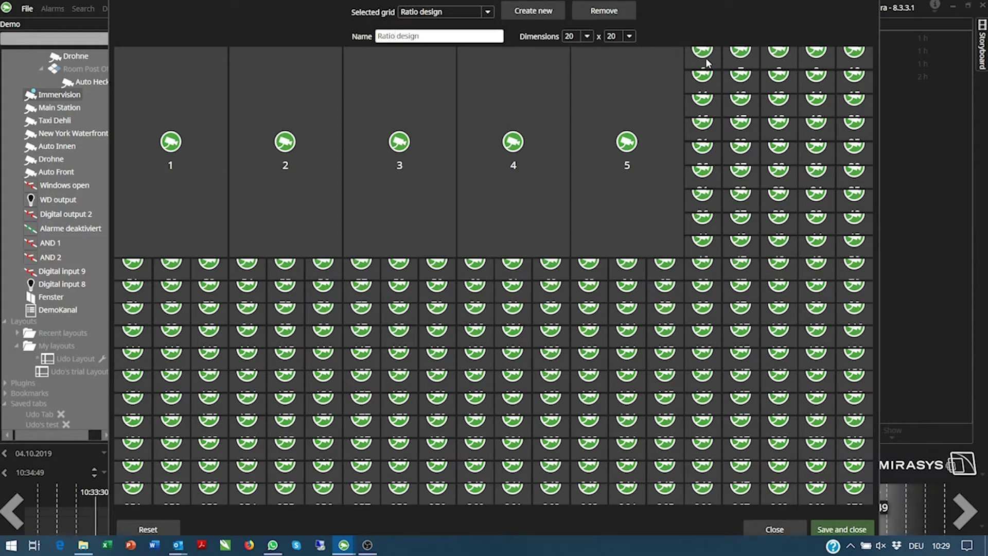
Step: Merge the five rightmost columns into five stacked landscape views, each 5 columns by 4 rows, and save the grid
drag(707, 60, 870, 135)
drag(722, 163, 718, 158)
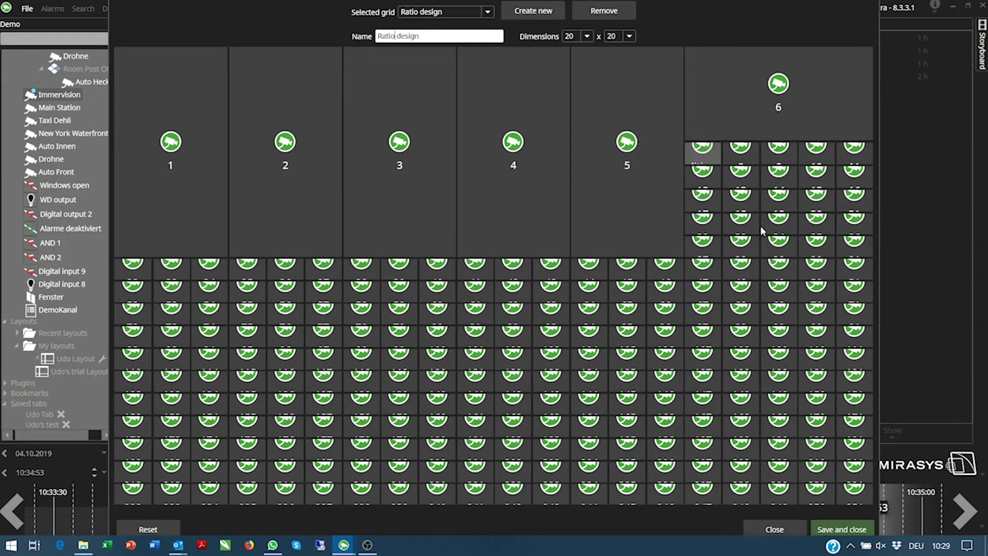
drag(838, 250, 857, 227)
drag(705, 249, 854, 316)
drag(716, 338, 854, 412)
drag(713, 432, 855, 494)
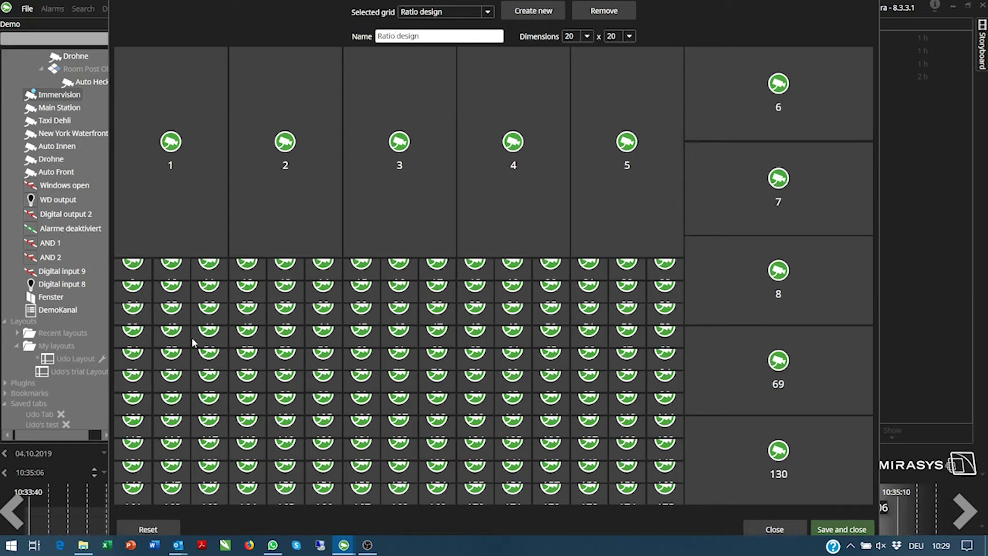
click(831, 530)
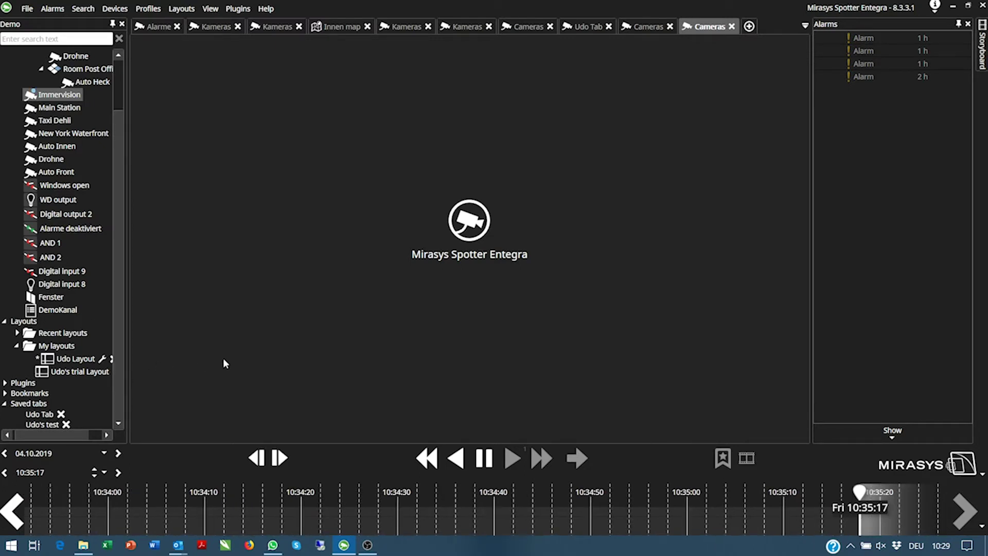
Step: Apply the custom "Ratio design" camera grid to the empty Cameras tab
right_click(713, 32)
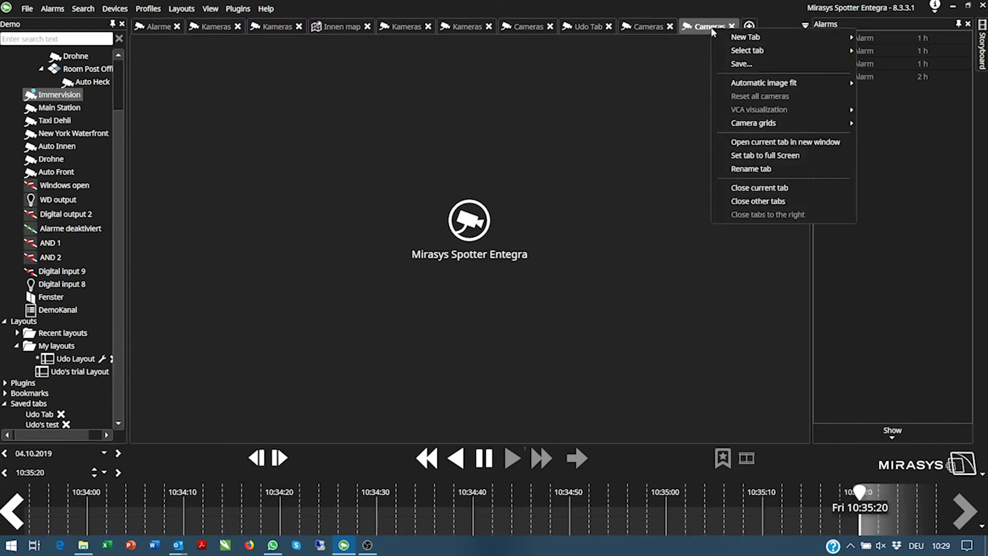
mouse_move(780, 122)
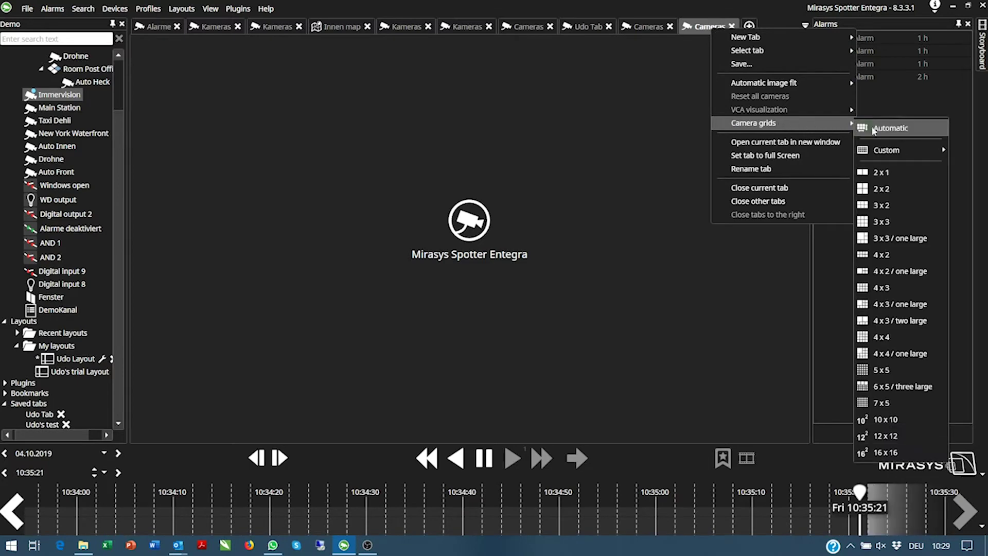
mouse_move(903, 150)
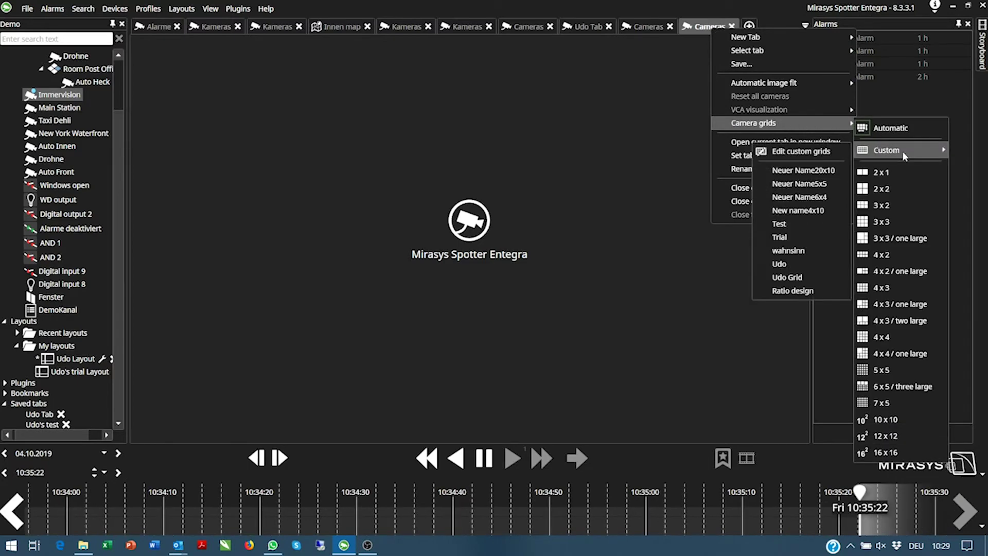
click(812, 291)
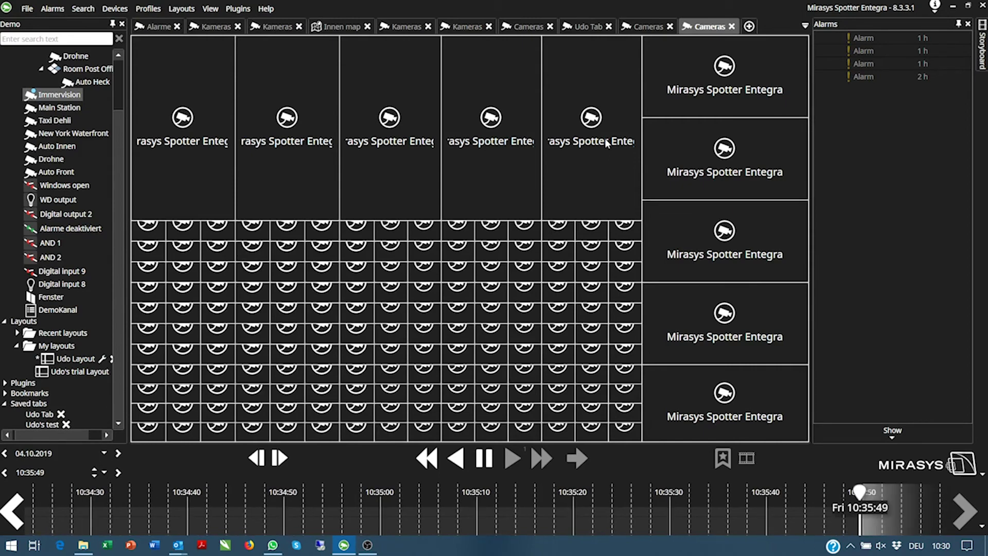
Step: Open the automatic image fit options for the Cameras tab that contains the Main Station, Immervision and Taxi Dehli views
click(645, 29)
right_click(647, 30)
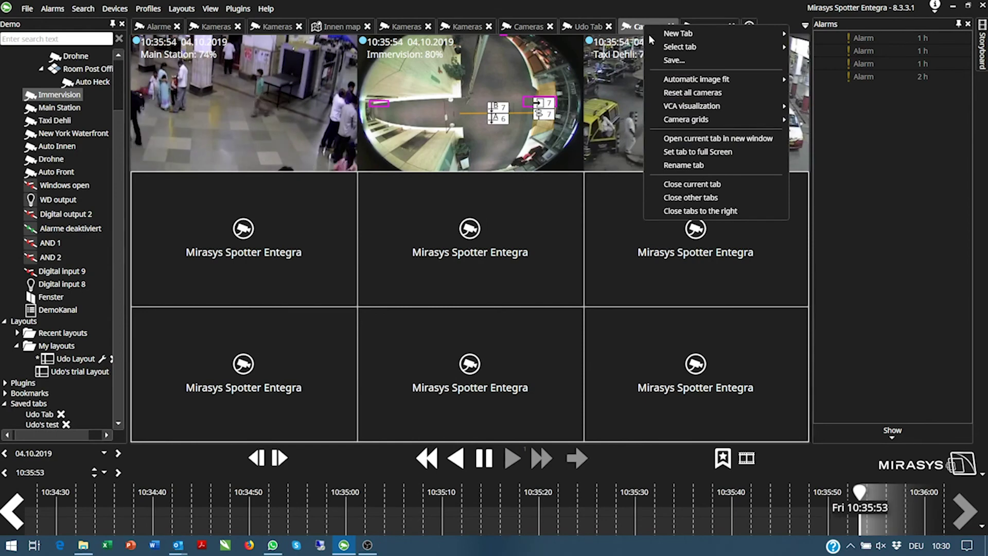
mouse_move(723, 81)
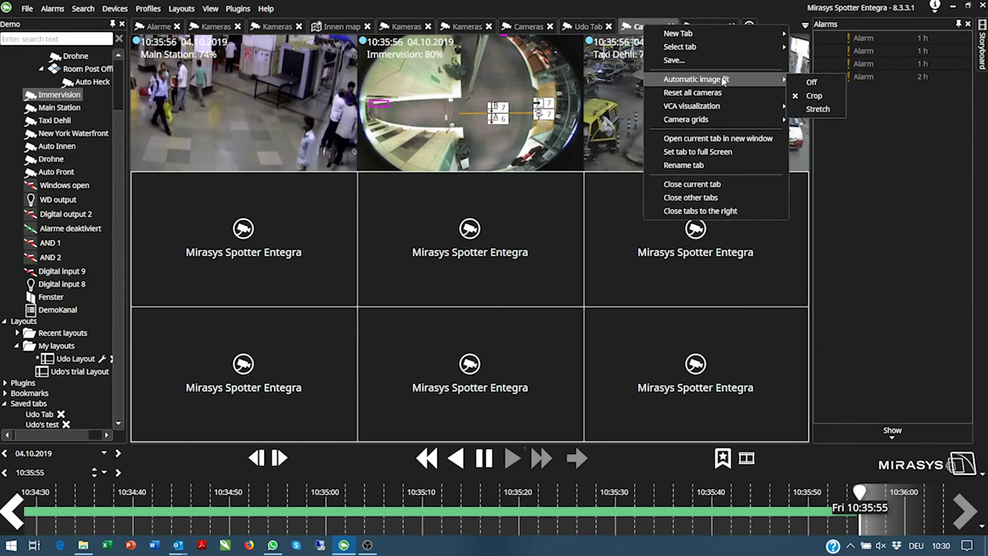